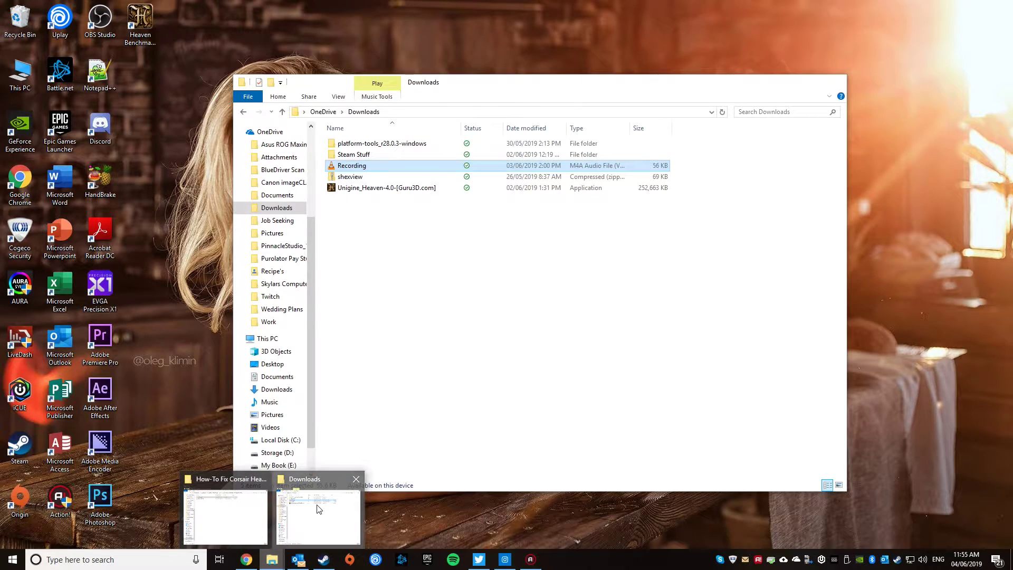
# - Play the Recording M4A file from the Downloads folder in VLC
pyautogui.click(316, 508)
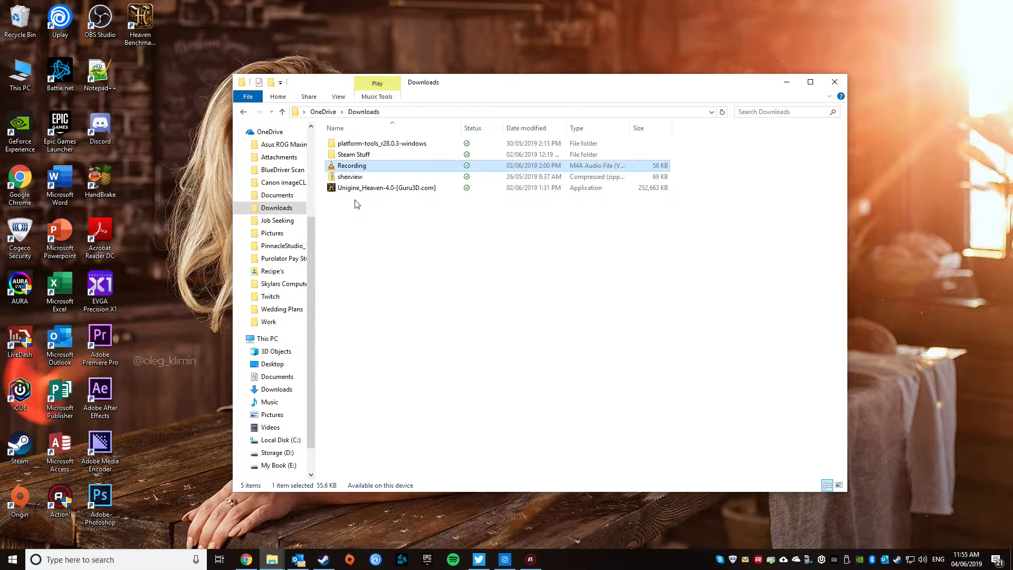
pyautogui.doubleClick(360, 168)
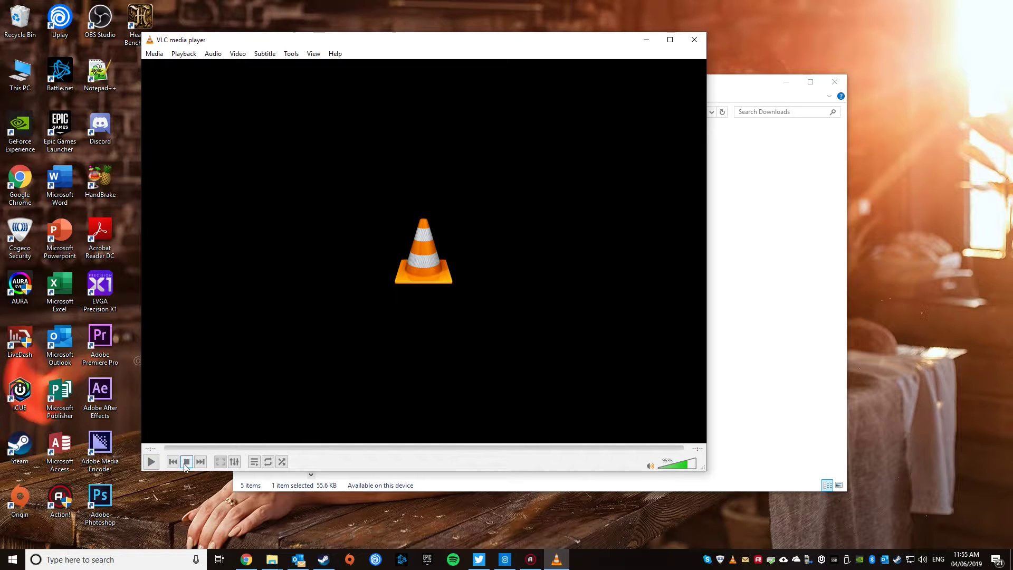
# - Close the VLC media player window
pyautogui.click(694, 39)
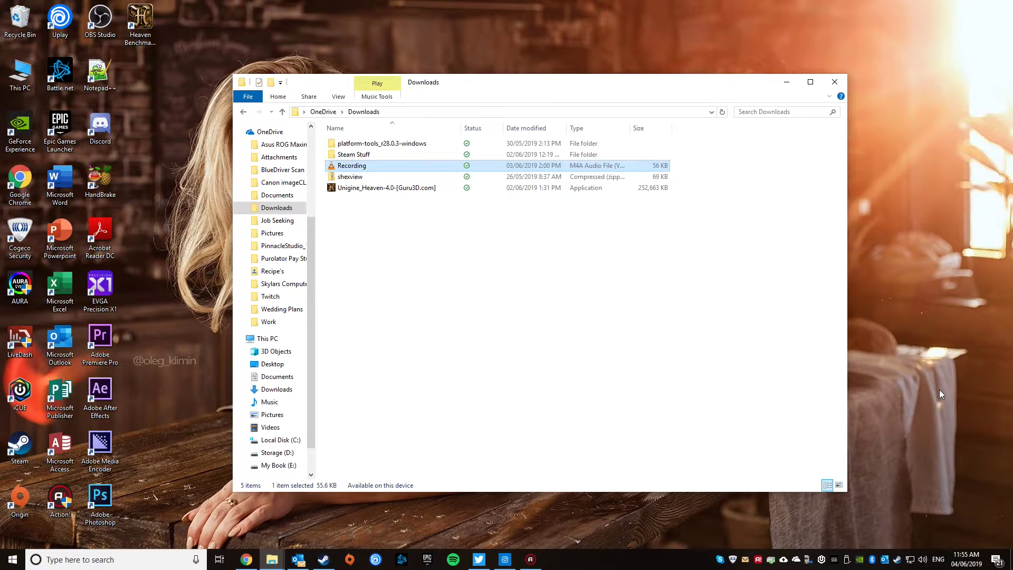
# - From the tray's Sounds option, reach the Headset Microphone's properties on the Recording tab
pyautogui.rightClick(924, 564)
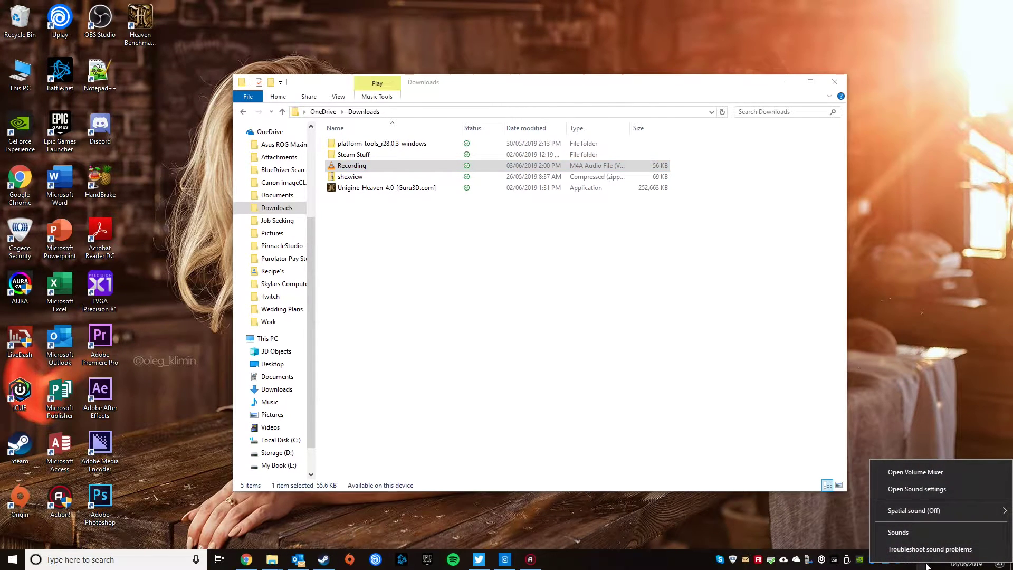
pyautogui.click(918, 532)
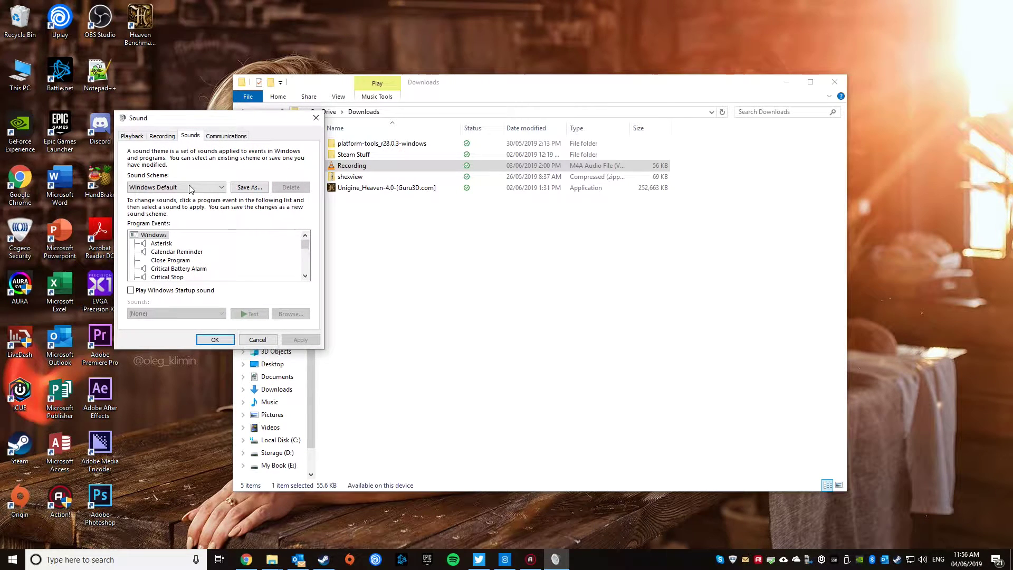
pyautogui.click(162, 135)
pyautogui.click(158, 176)
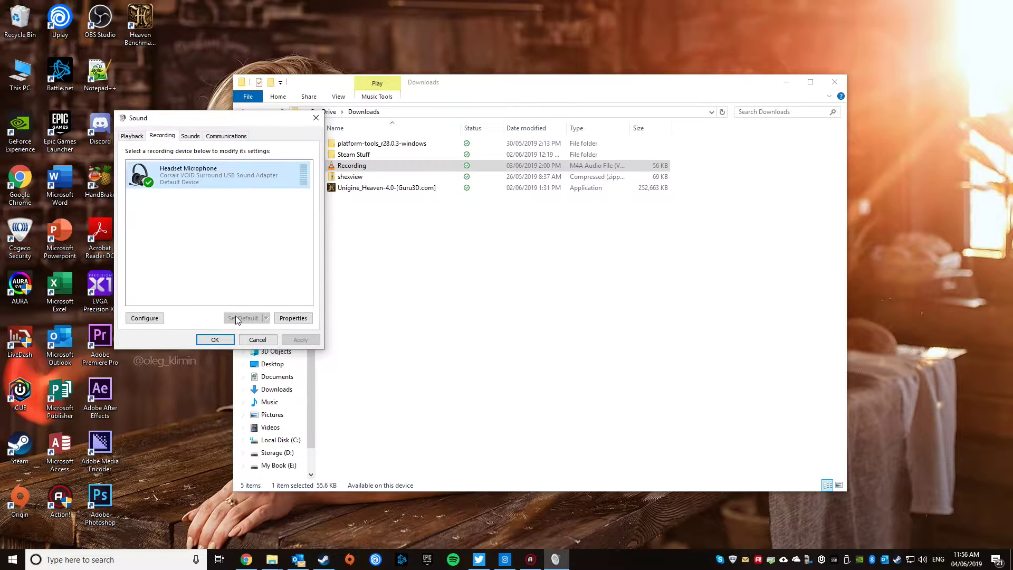
pyautogui.click(293, 317)
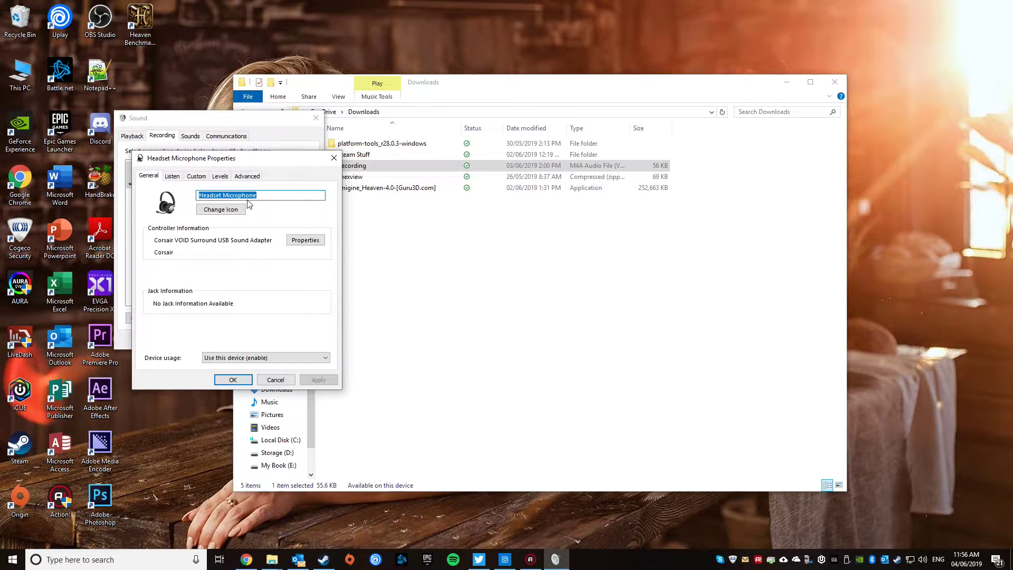
# - Under Advanced, choose the 2 channel, 16 bit, 48000 Hz (DVD Quality) default format
pyautogui.click(246, 175)
pyautogui.click(198, 227)
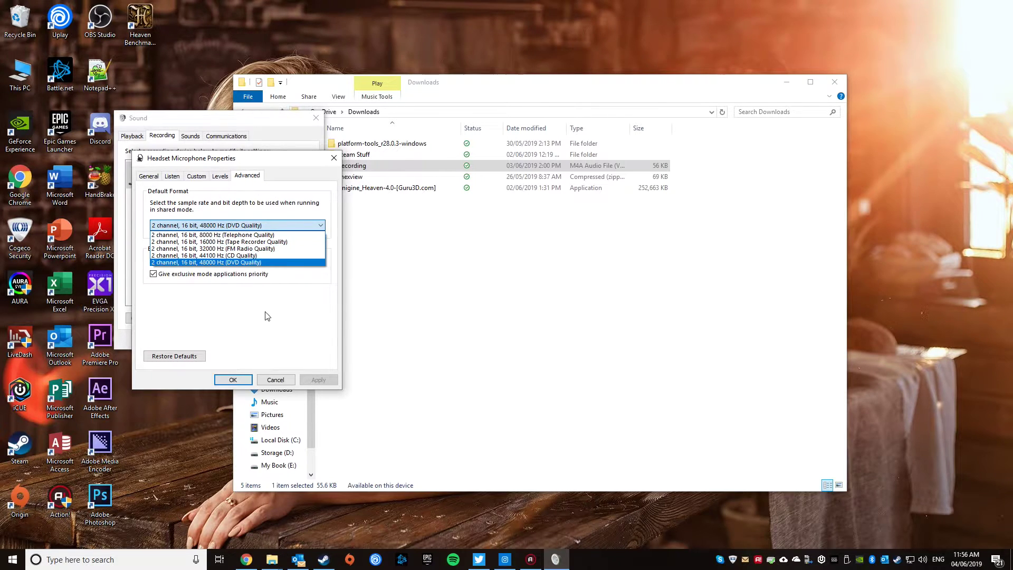
pyautogui.click(254, 266)
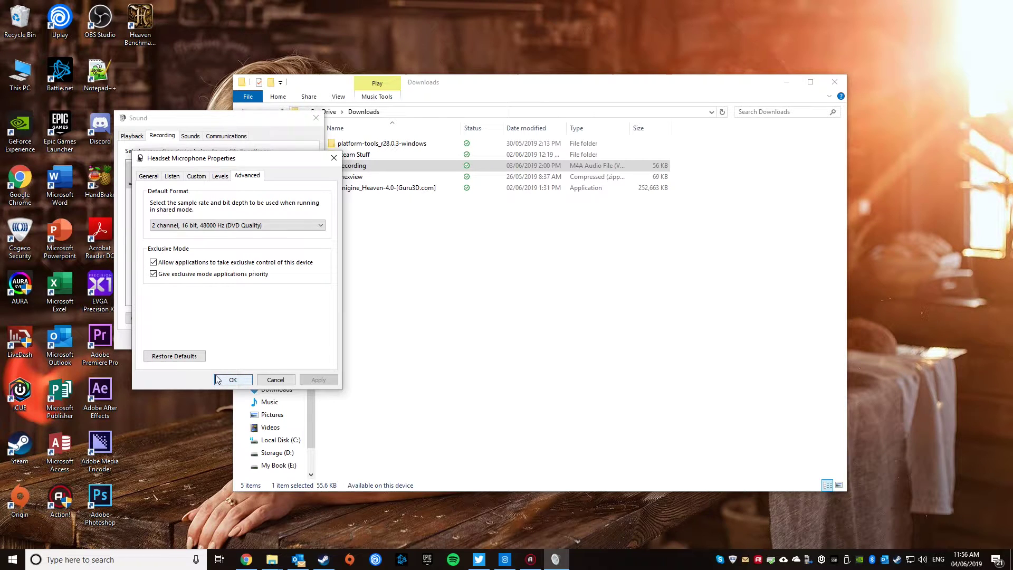
# - Confirm the new format with OK, closing the Headset Microphone Properties
pyautogui.click(225, 380)
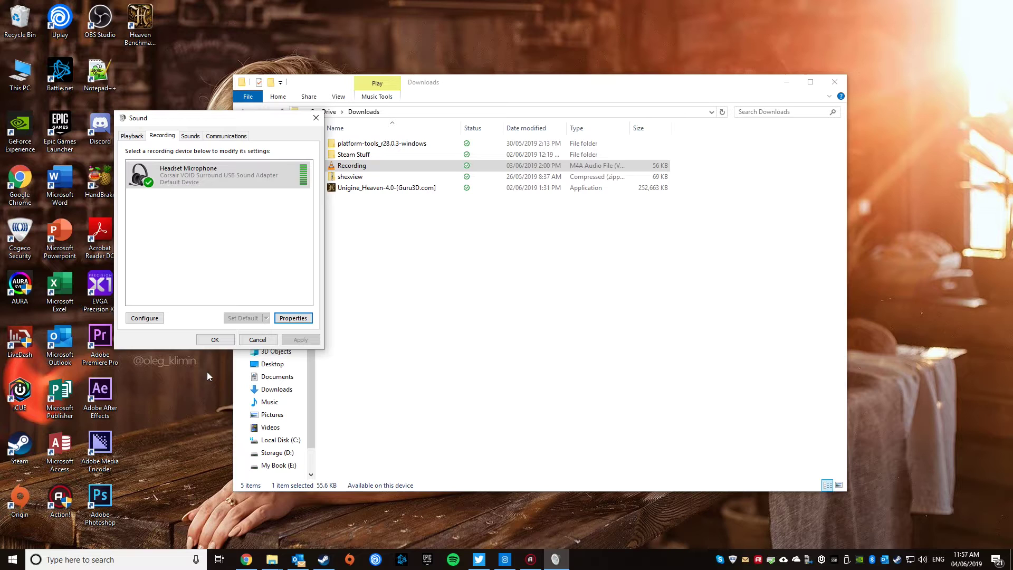
# - Bring iCUE to the foreground and expand the headset's EQ presets list
pyautogui.rightClick(821, 560)
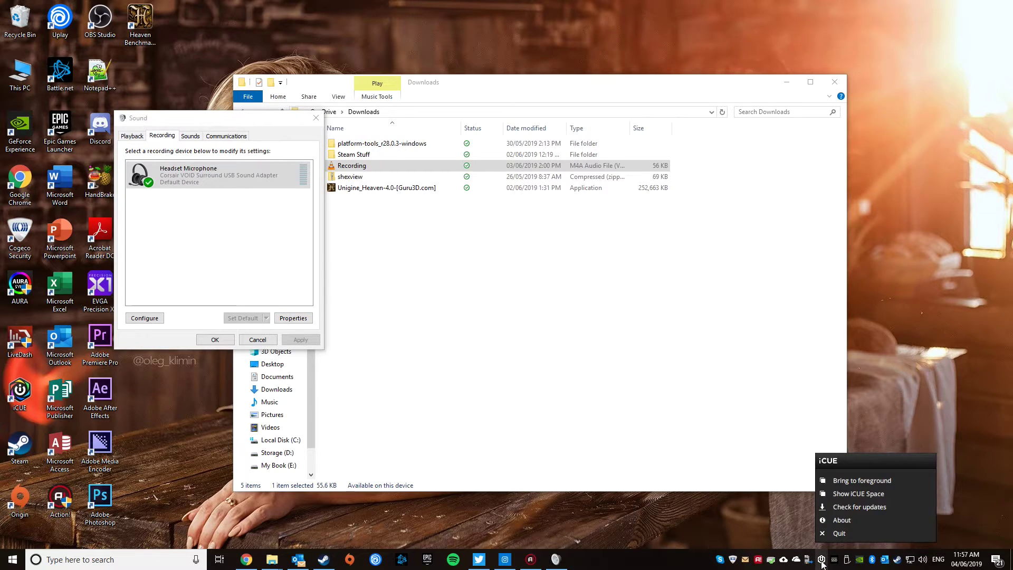
pyautogui.click(848, 480)
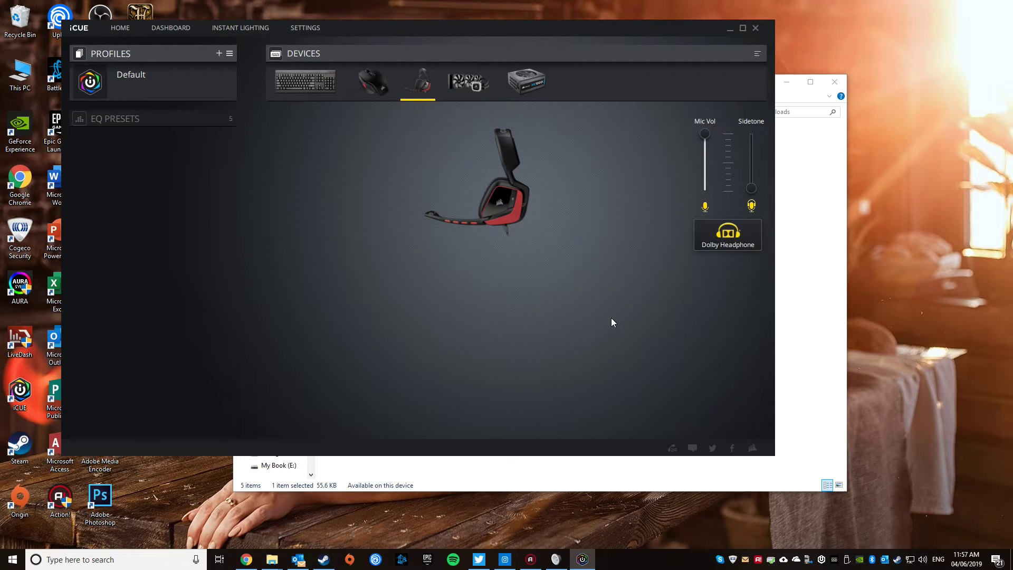
pyautogui.click(73, 120)
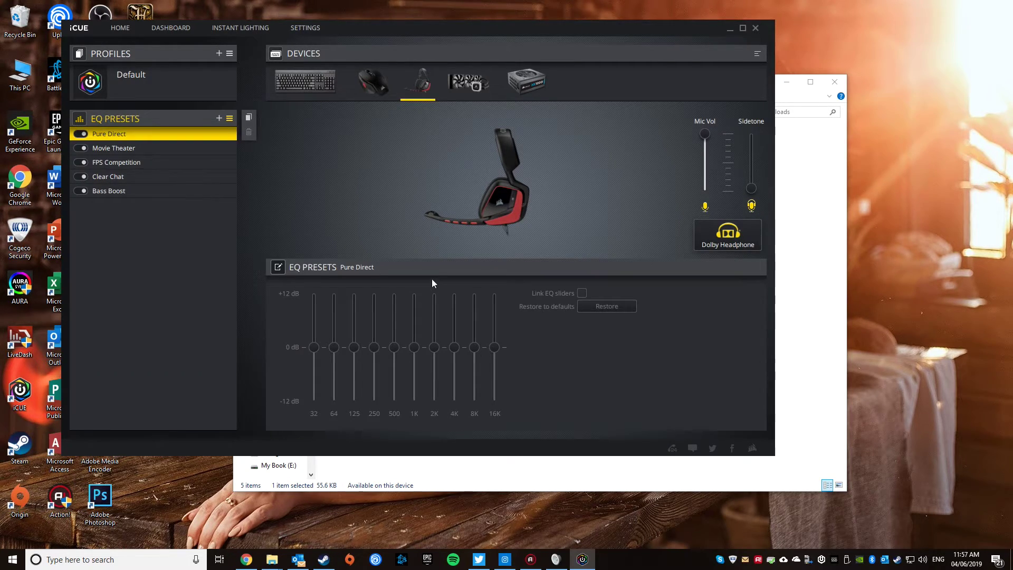